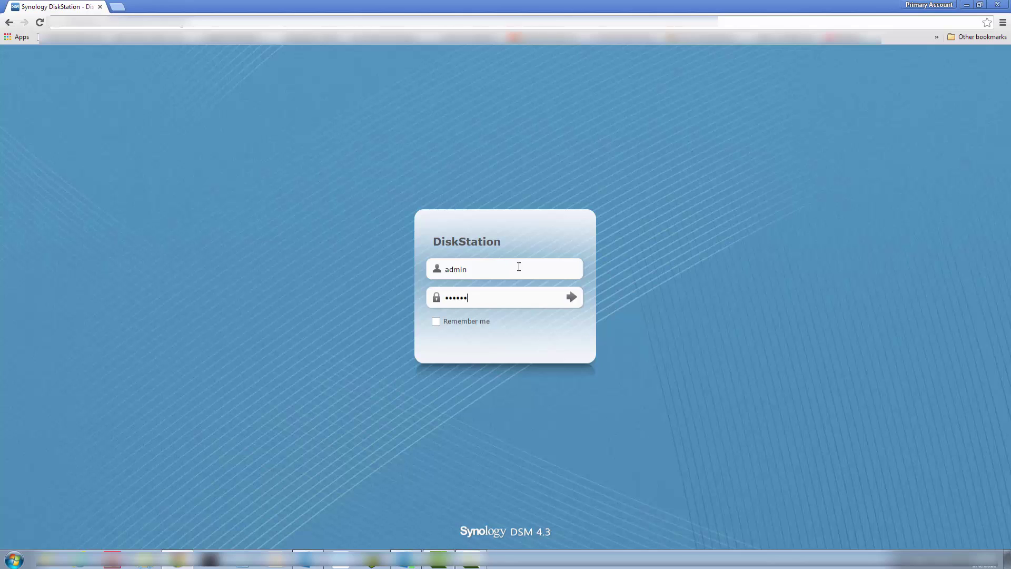
Submit the admin sign-in to the DiskStation and open Package Center.
{"action": "key", "text": "Return"}
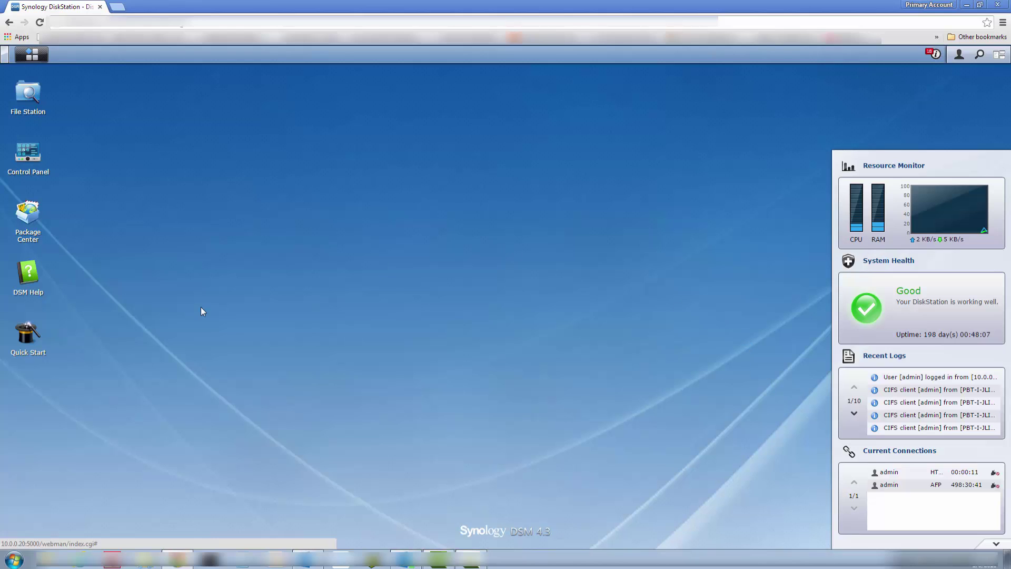
{"action": "left_click", "coordinate": [32, 55]}
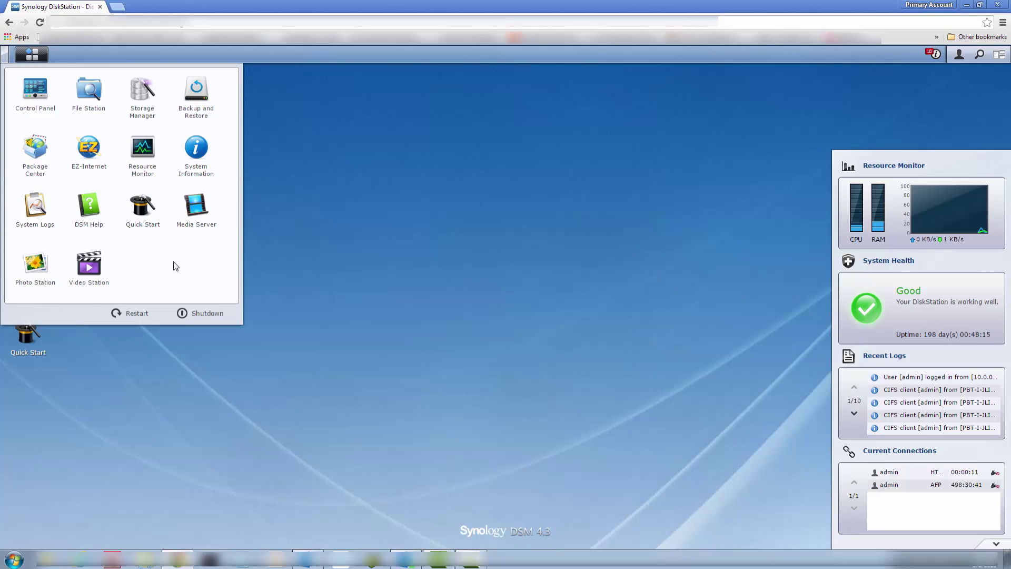
{"action": "left_click", "coordinate": [37, 150]}
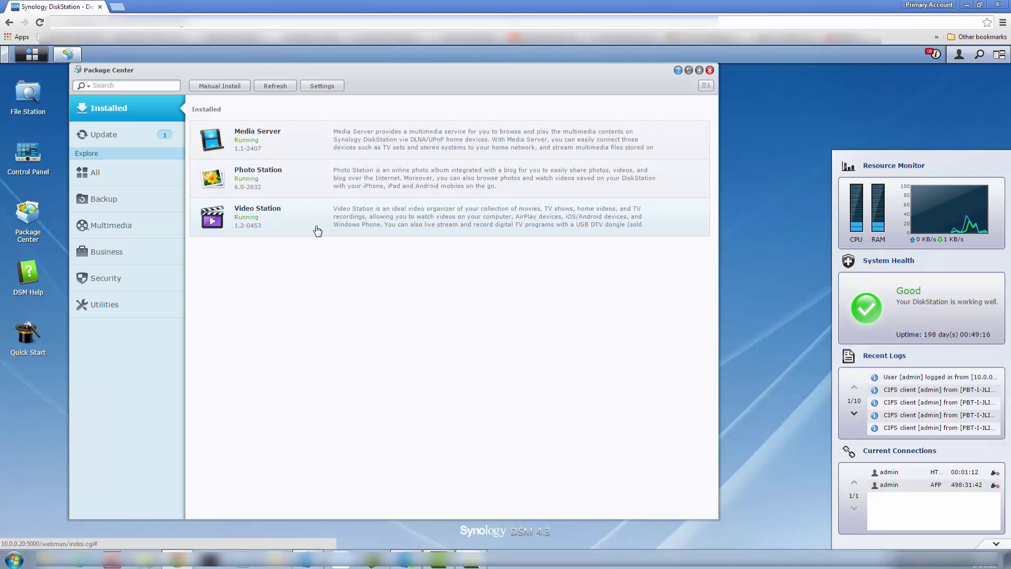
Examine the complete catalogue of available packages in Package Center, through to its end.
{"action": "left_click", "coordinate": [86, 173]}
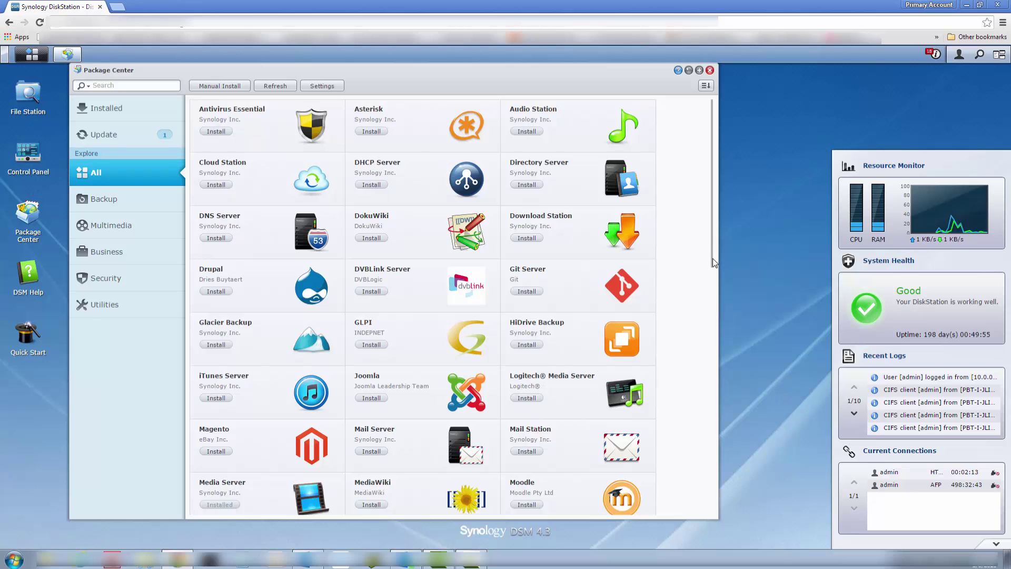
{"action": "scroll", "coordinate": [693, 325], "scroll_direction": "down", "scroll_amount": 3}
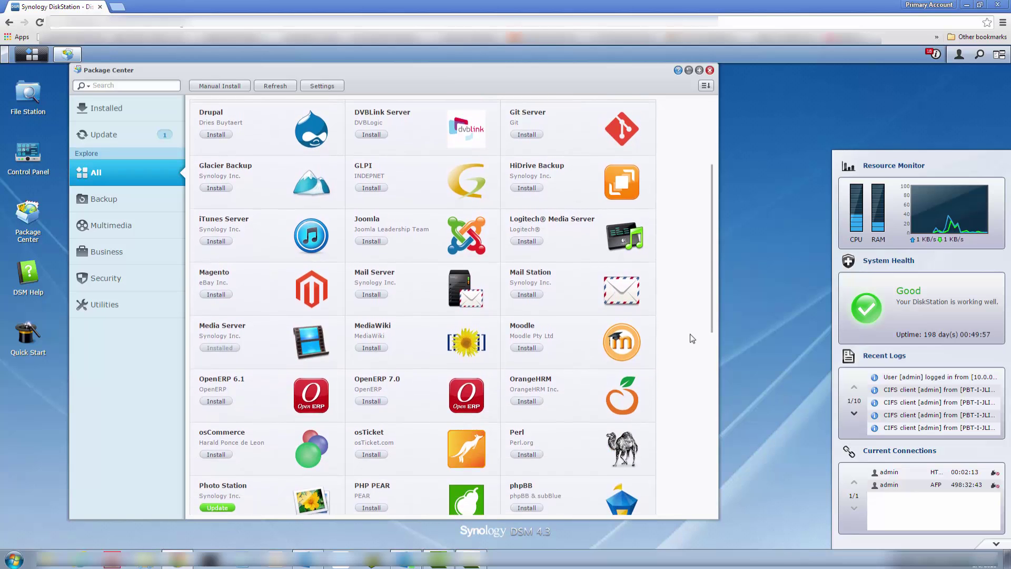
{"action": "scroll", "coordinate": [692, 337], "scroll_direction": "down", "scroll_amount": 1}
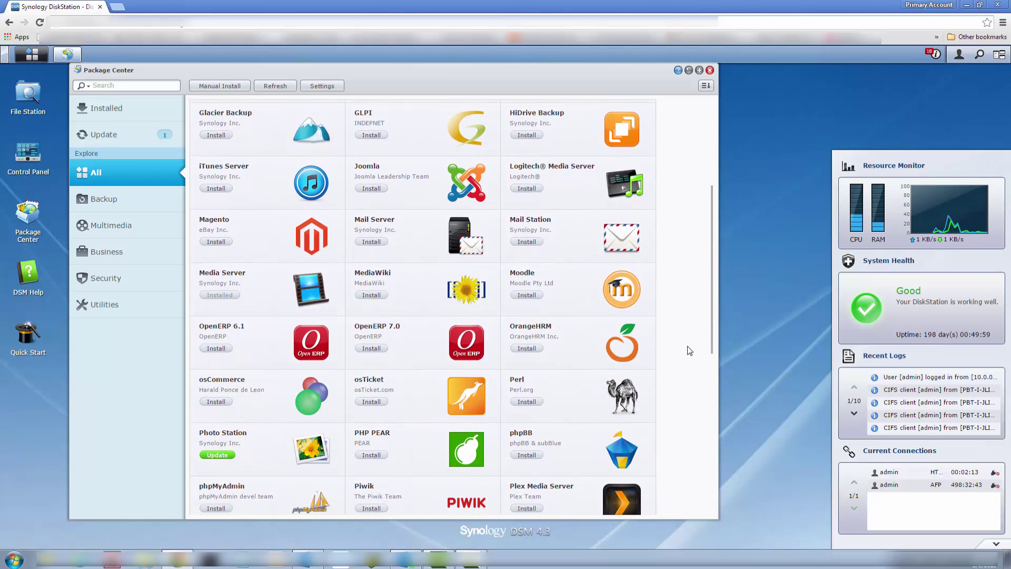
{"action": "scroll", "coordinate": [687, 353], "scroll_direction": "down", "scroll_amount": 1}
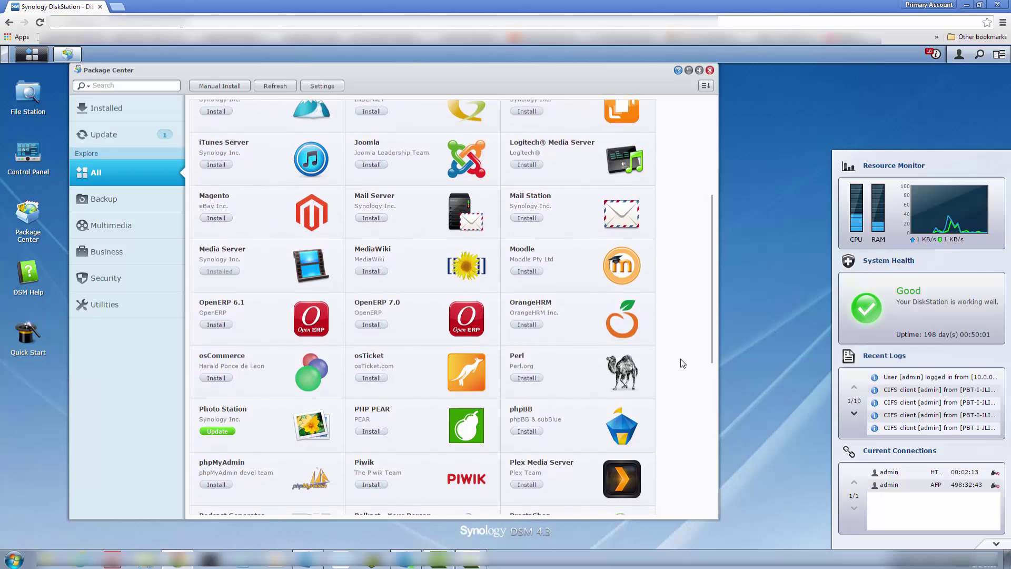
{"action": "scroll", "coordinate": [684, 343], "scroll_direction": "up", "scroll_amount": 3}
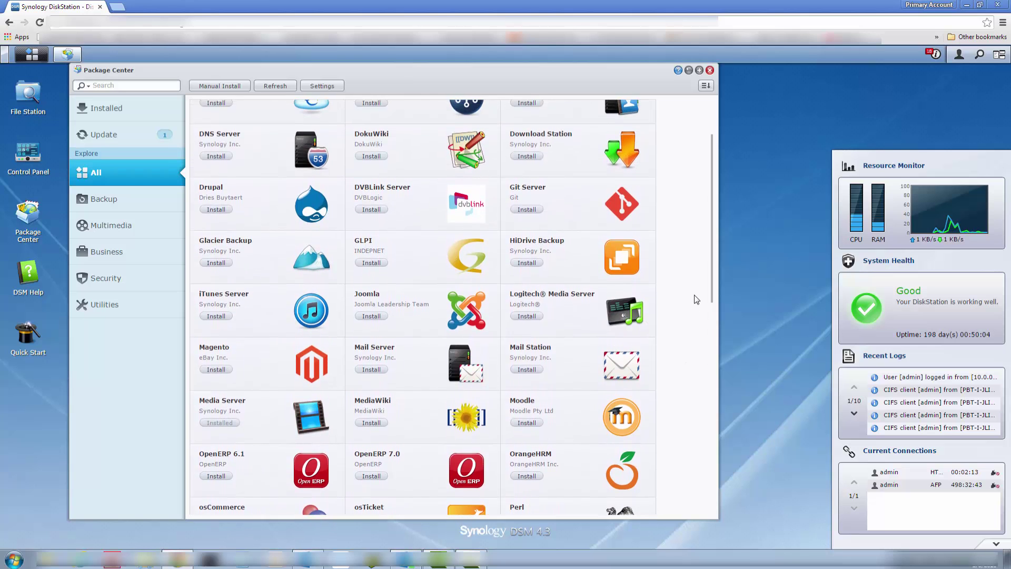
{"action": "scroll", "coordinate": [697, 299], "scroll_direction": "down", "scroll_amount": 3}
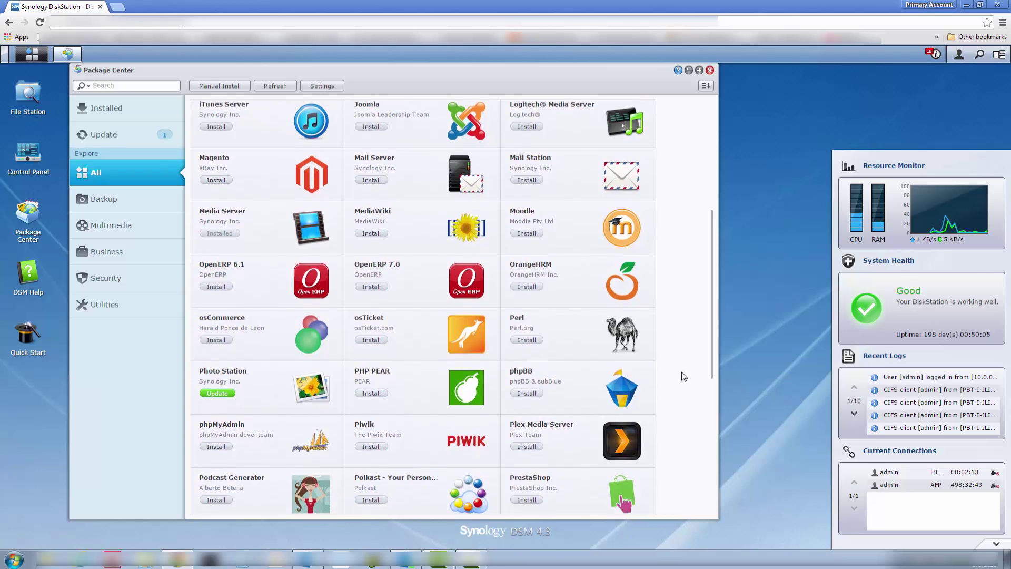
{"action": "scroll", "coordinate": [682, 379], "scroll_direction": "down", "scroll_amount": 1}
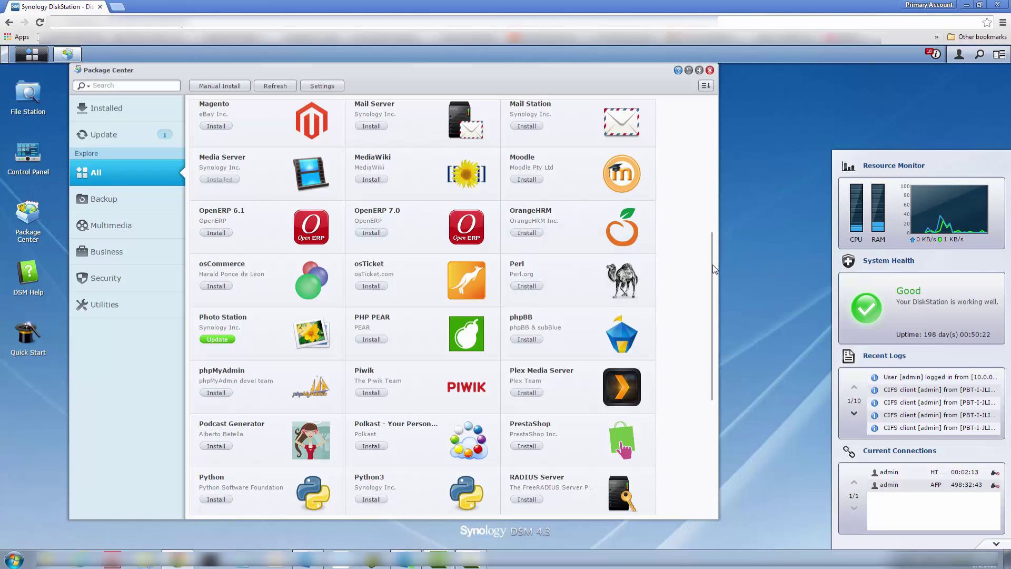
{"action": "left_click_drag", "start_coordinate": [713, 268], "coordinate": [698, 355]}
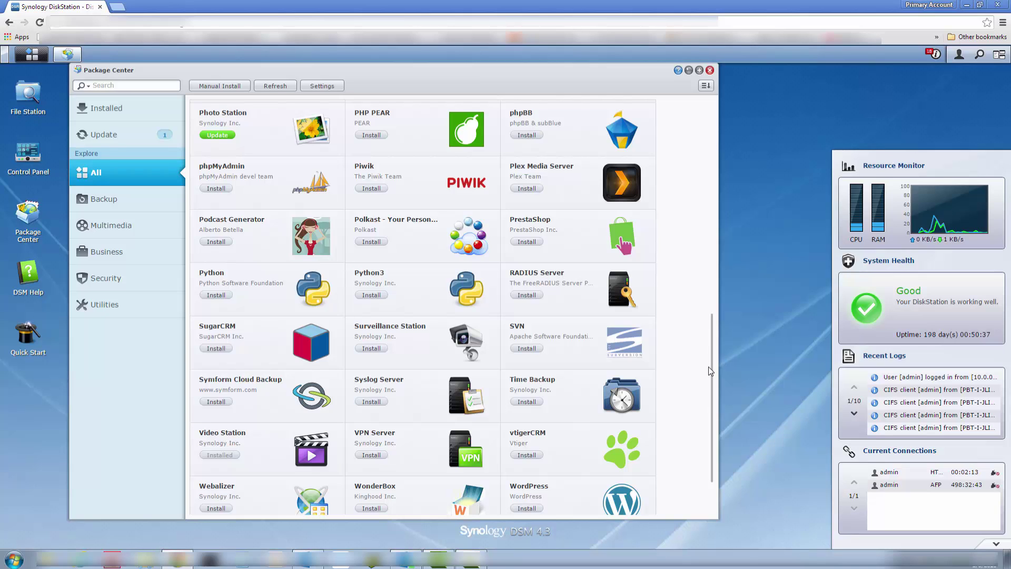
{"action": "scroll", "coordinate": [712, 392], "scroll_direction": "down", "scroll_amount": 3}
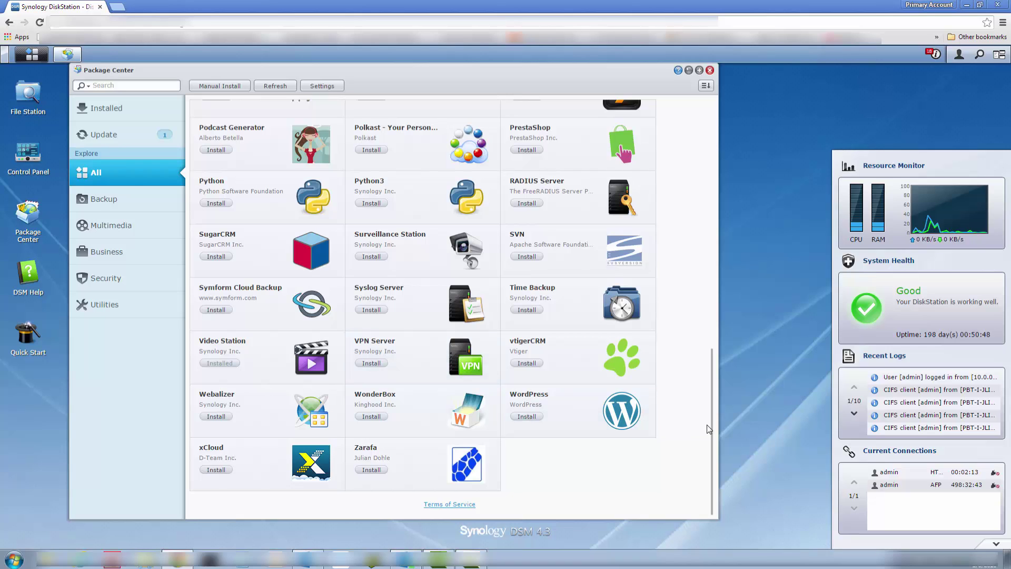
Review the packages offered in the Backup, Multimedia, Business, Security and Utilities categories.
{"action": "left_click", "coordinate": [126, 199]}
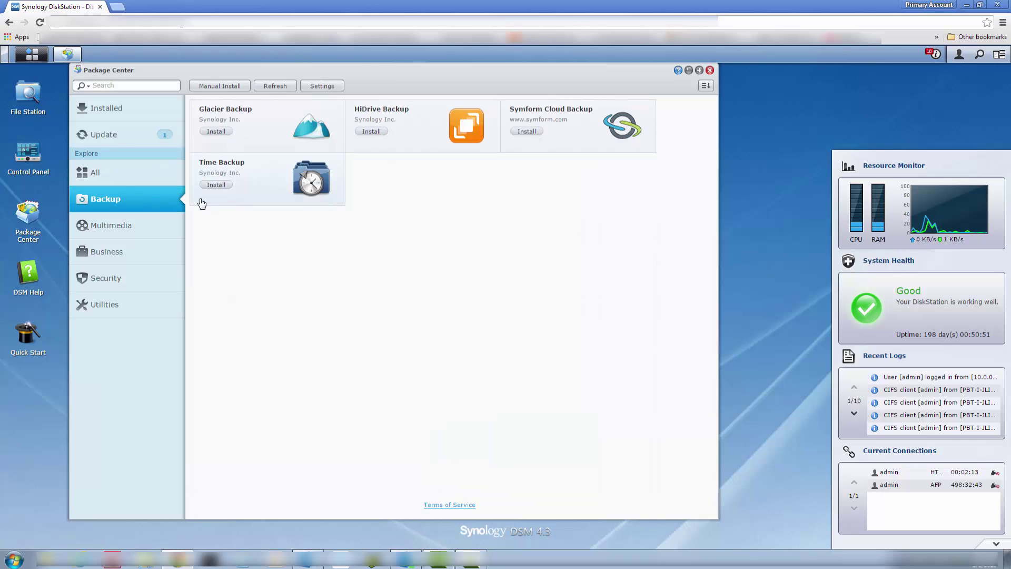
{"action": "left_click", "coordinate": [103, 228]}
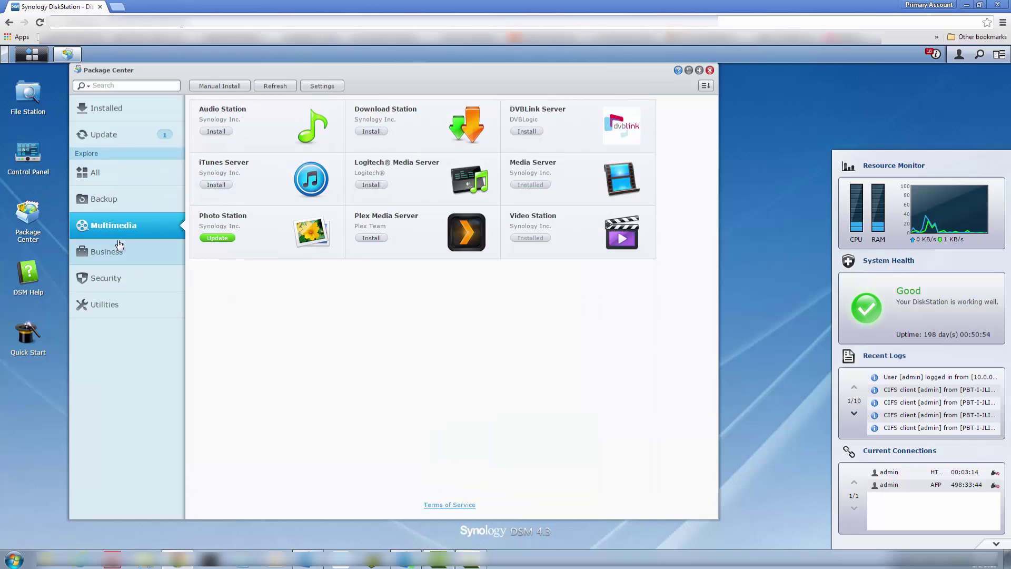
{"action": "left_click", "coordinate": [100, 266]}
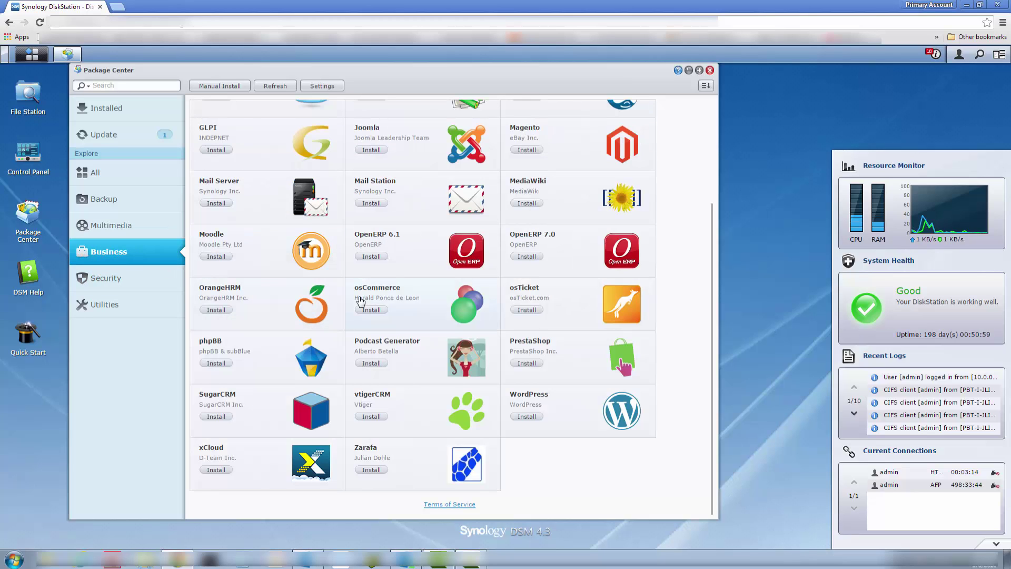
{"action": "scroll", "coordinate": [362, 292], "scroll_direction": "up", "scroll_amount": 1}
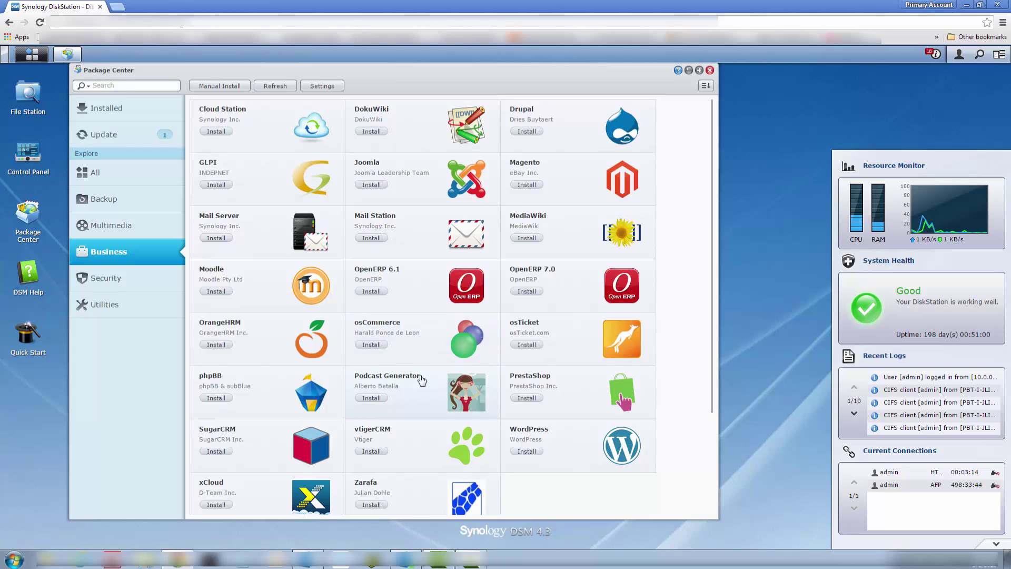
{"action": "left_click", "coordinate": [112, 284]}
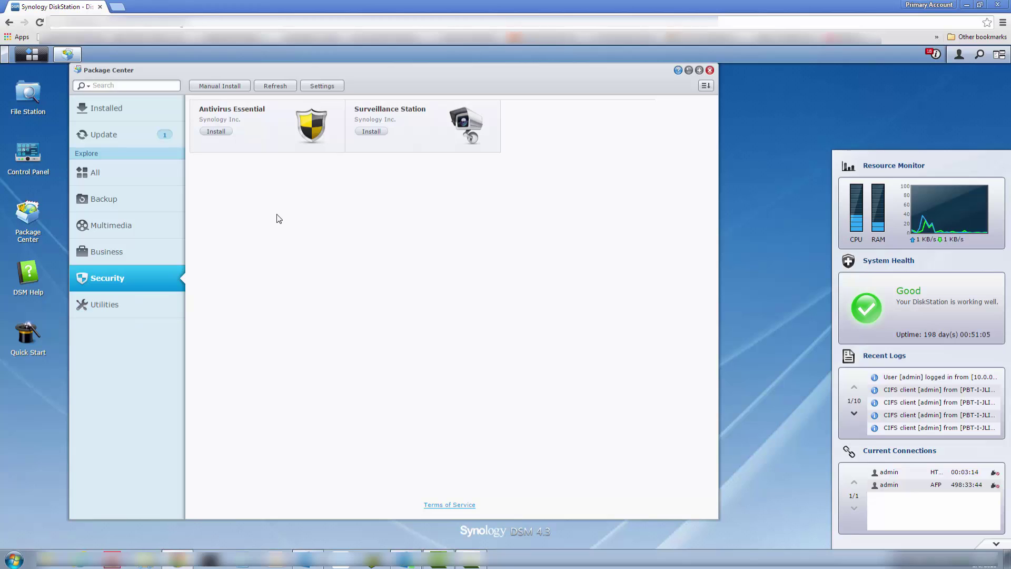
{"action": "left_click", "coordinate": [96, 304]}
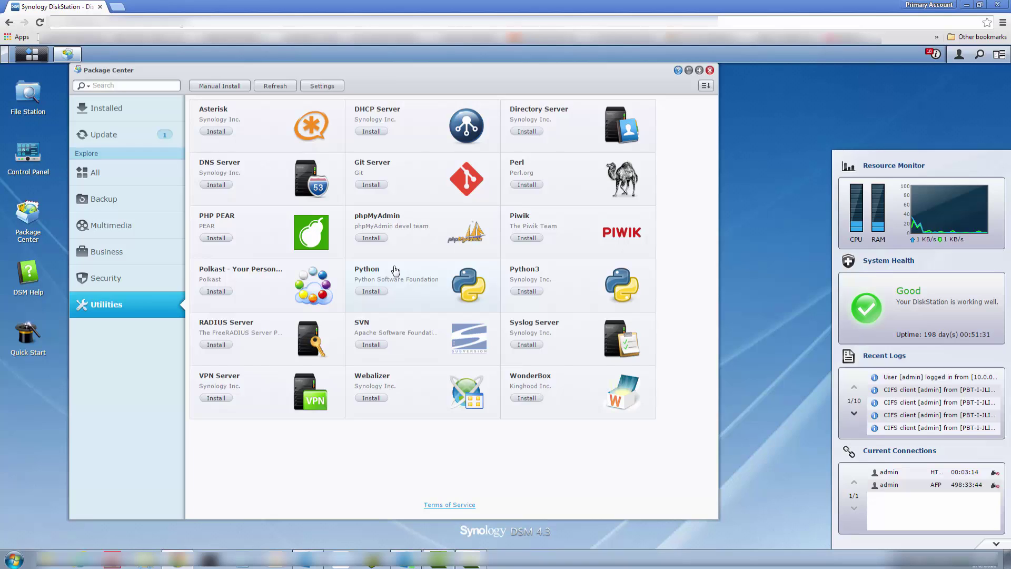
View the Control Panel's settings overview, and close both it and Package Center.
{"action": "left_click", "coordinate": [23, 156]}
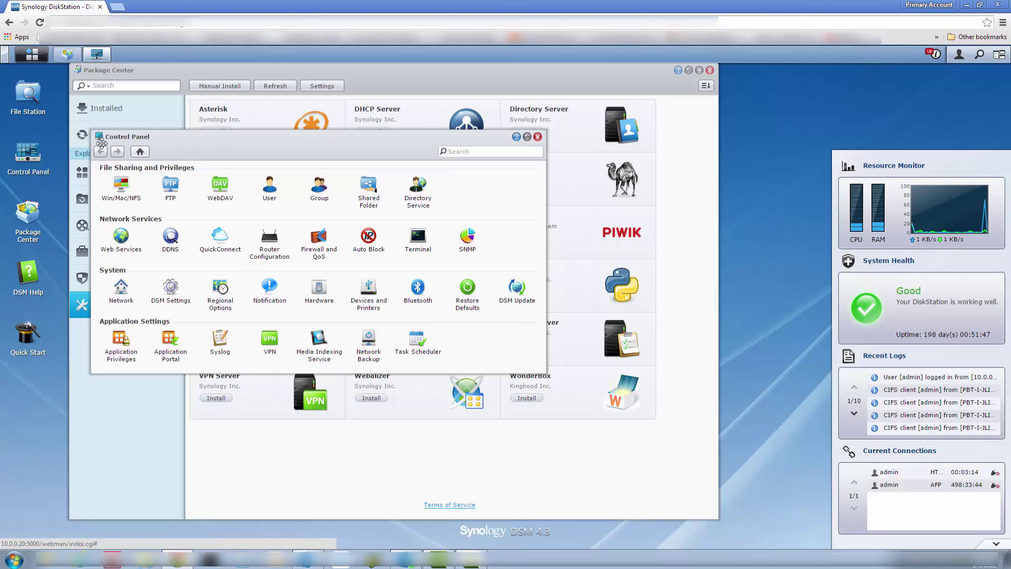
{"action": "left_click", "coordinate": [537, 137]}
{"action": "left_click", "coordinate": [710, 70]}
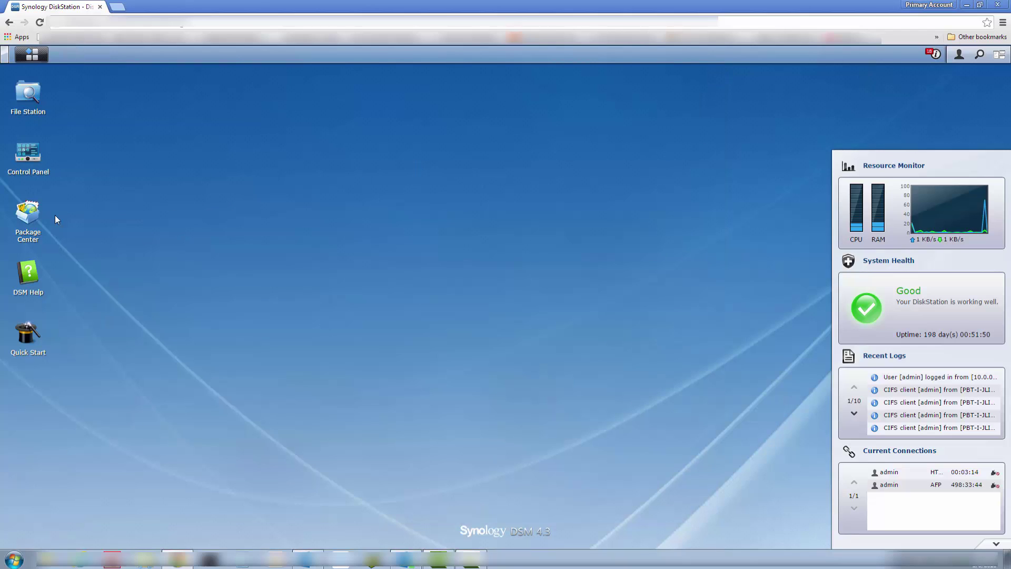
Open File Station, run the Synology Java application and allow its access from the DiskStation's site.
{"action": "left_click", "coordinate": [25, 102]}
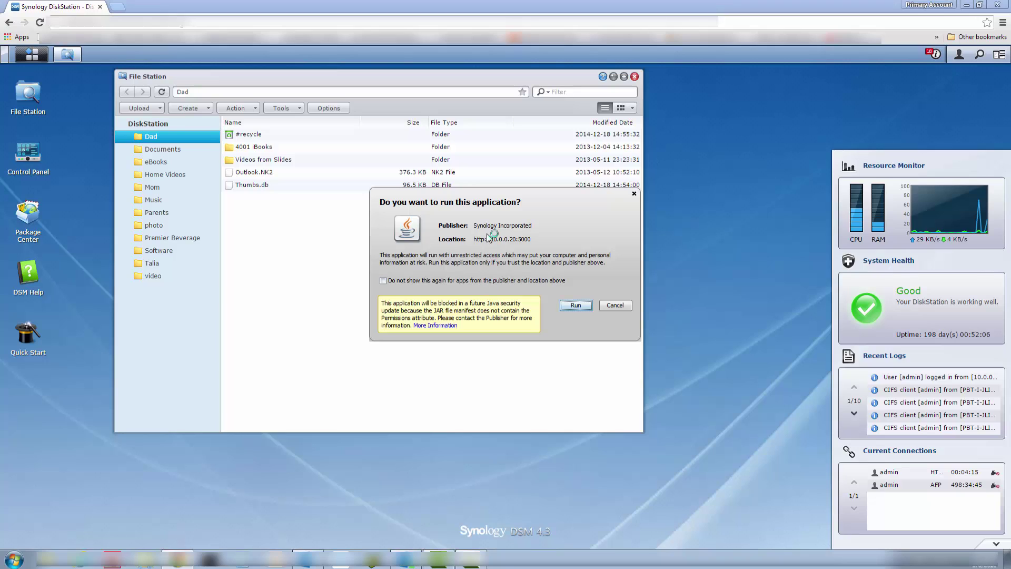
{"action": "left_click", "coordinate": [568, 308]}
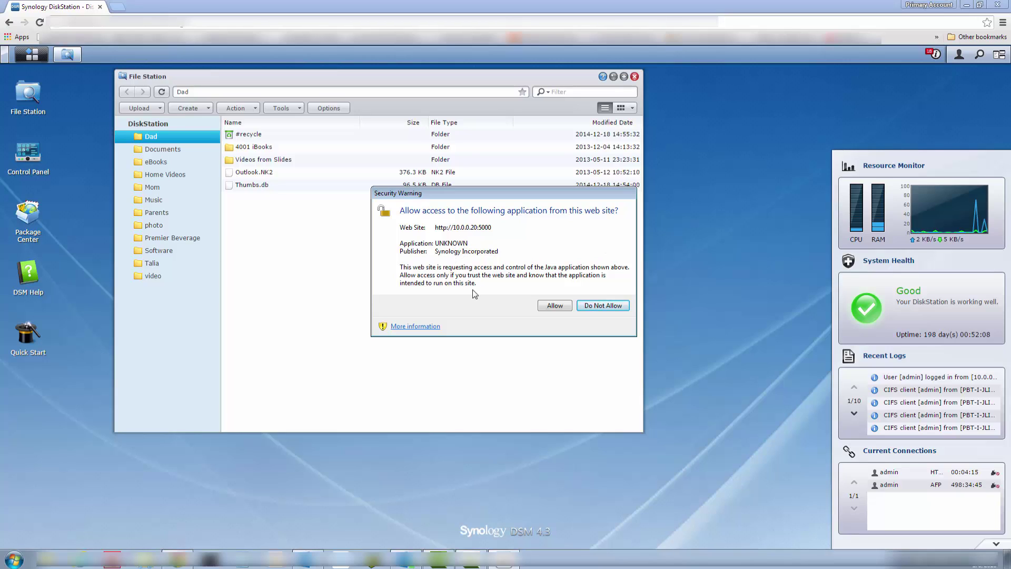
{"action": "left_click", "coordinate": [559, 306]}
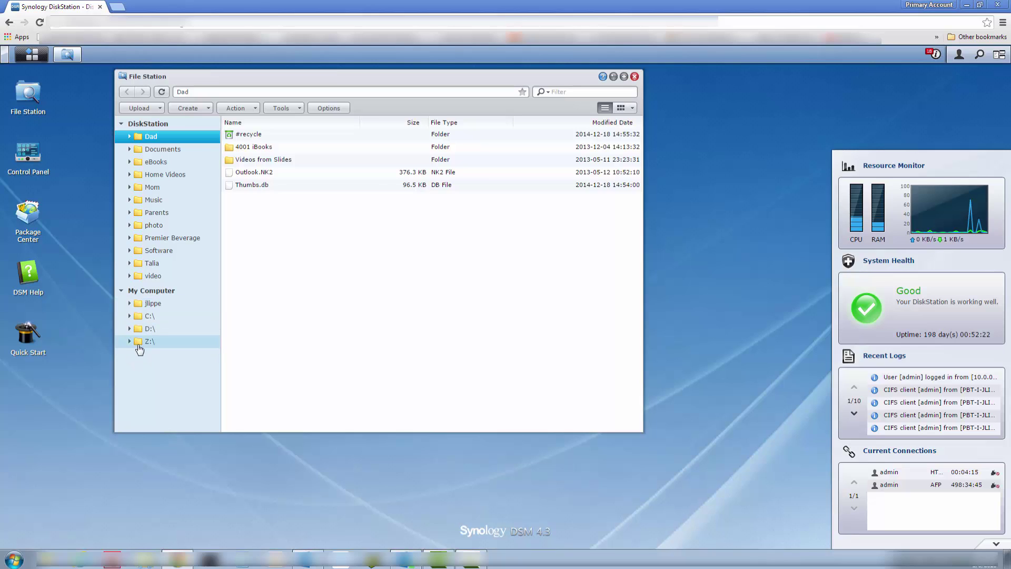
Browse the local C:\ drive and the personal shared folder listed below Software, and close File Station.
{"action": "left_click", "coordinate": [130, 317]}
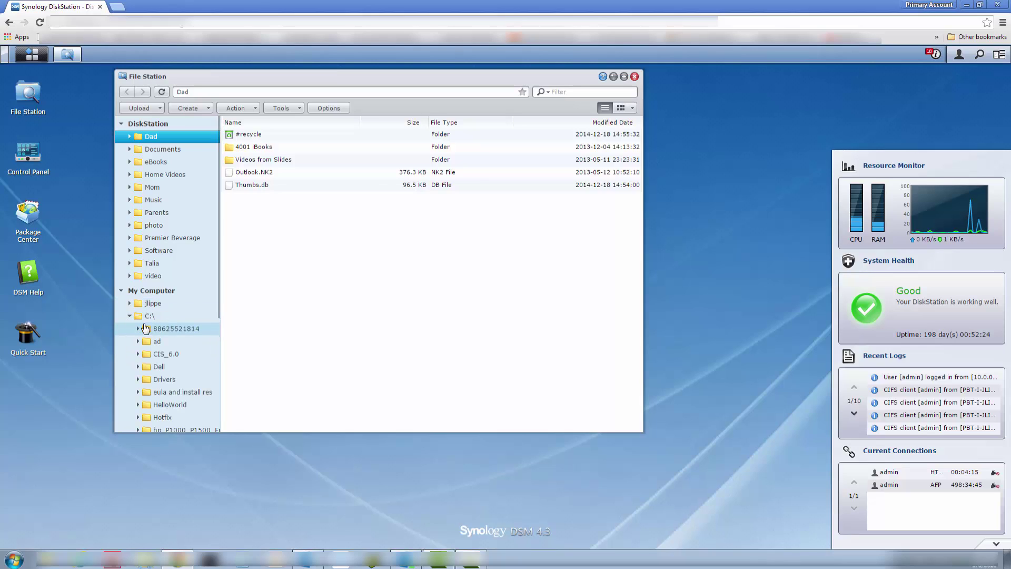
{"action": "left_click", "coordinate": [129, 317]}
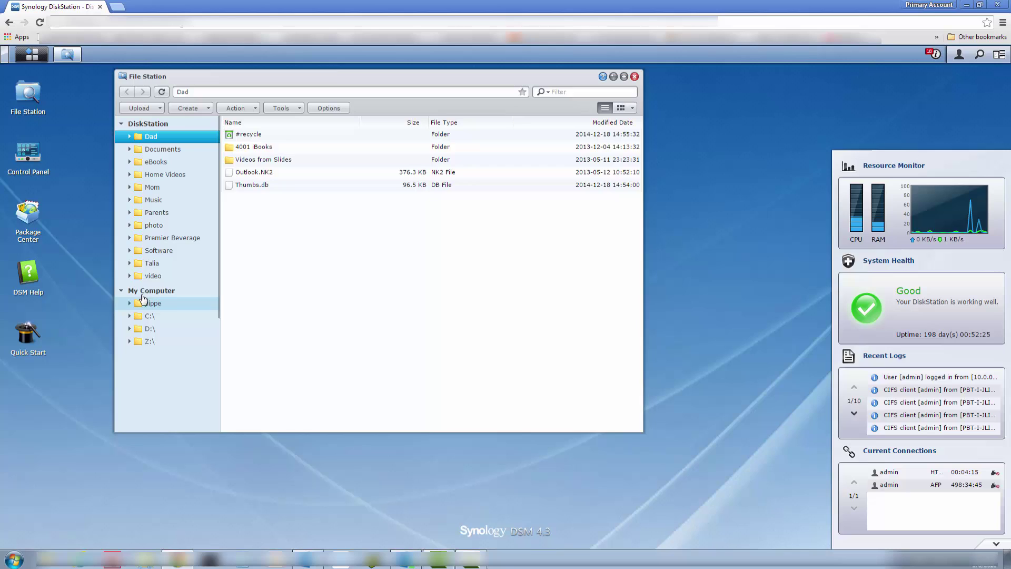
{"action": "left_click", "coordinate": [154, 265]}
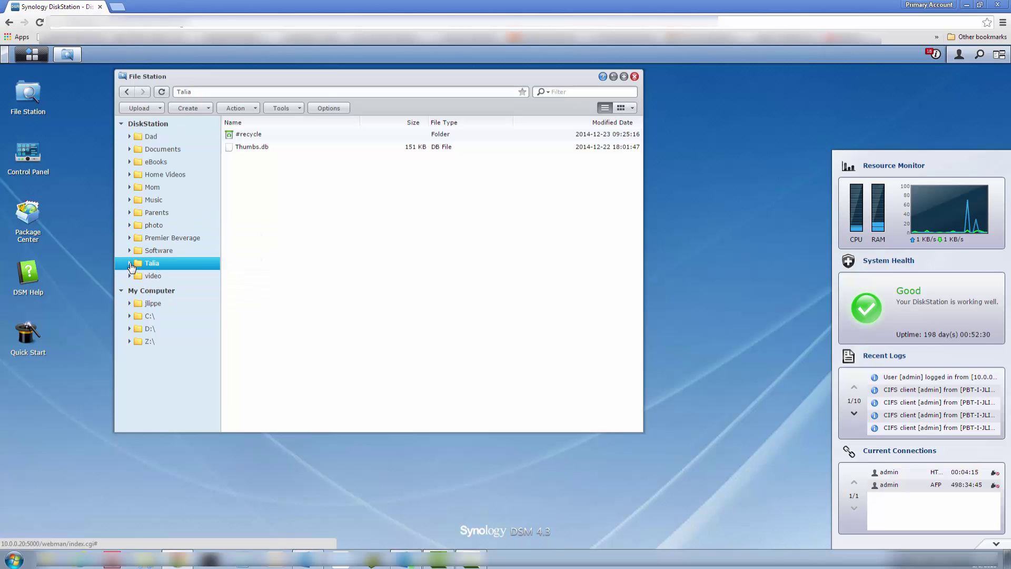
{"action": "double_click", "coordinate": [141, 266]}
{"action": "right_click", "coordinate": [141, 267]}
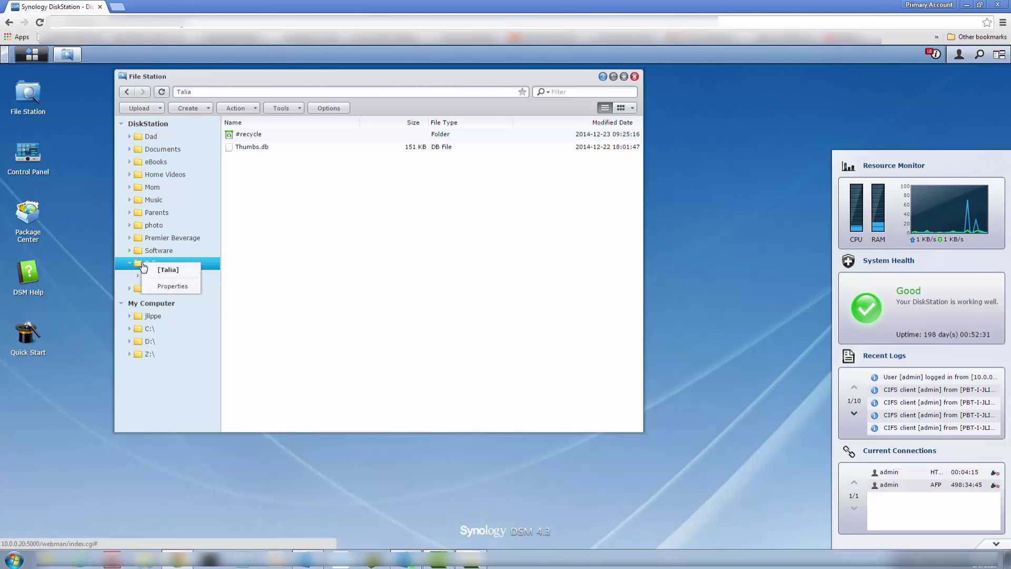
{"action": "left_click", "coordinate": [129, 266]}
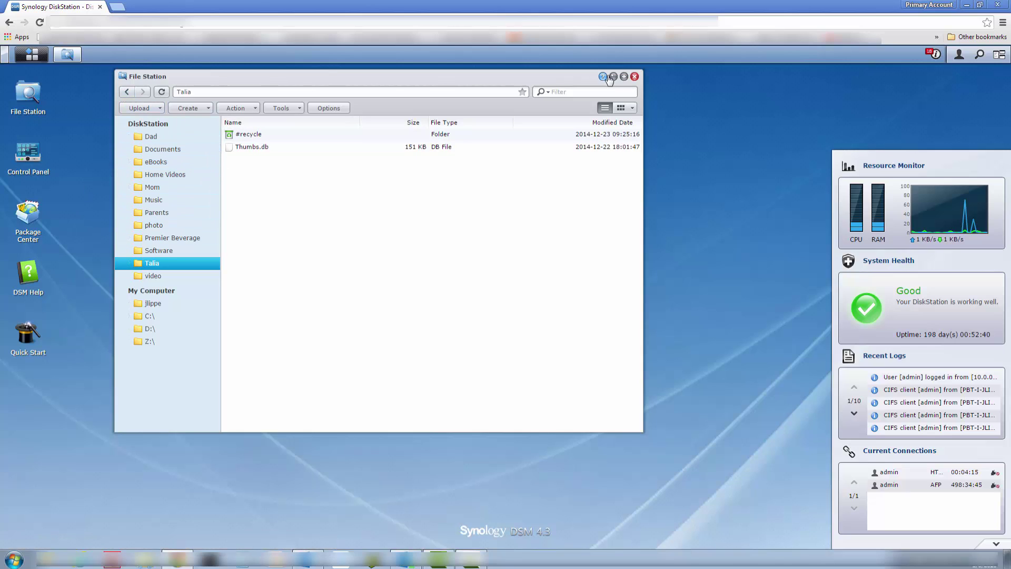
{"action": "left_click", "coordinate": [634, 77]}
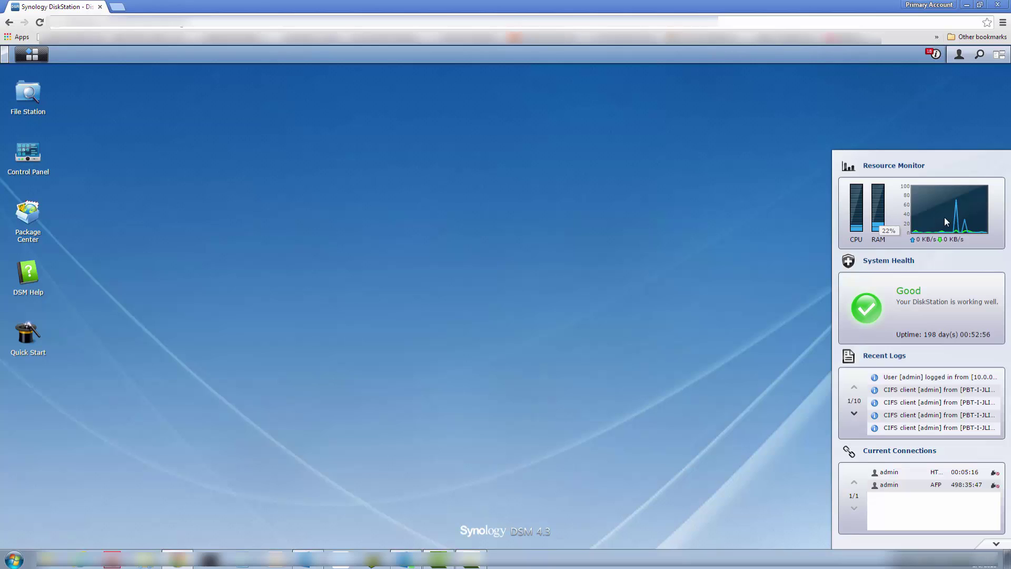
Review the full list of system notifications in an enlarged window, and close it.
{"action": "left_click", "coordinate": [935, 55]}
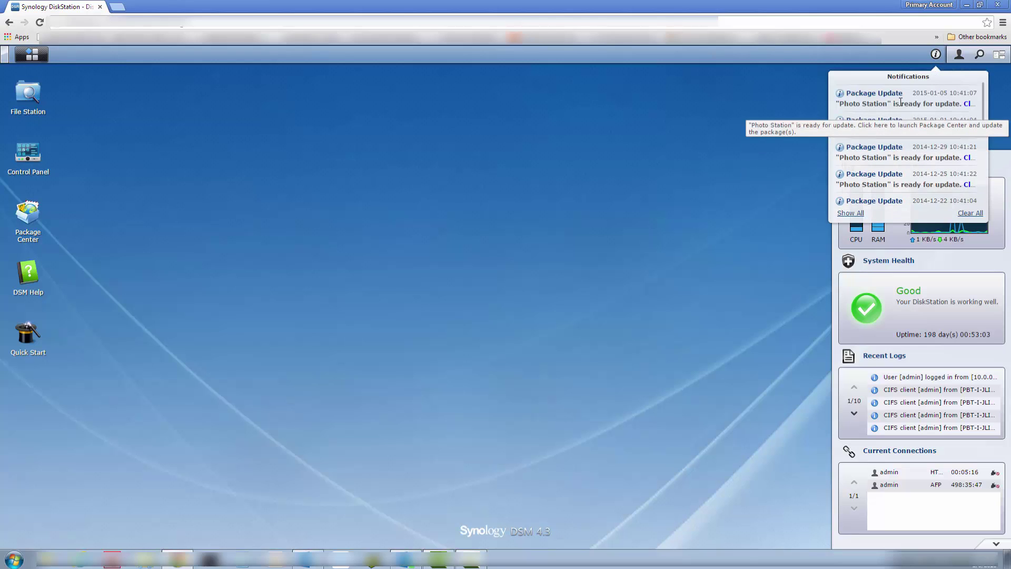
{"action": "left_click", "coordinate": [858, 215]}
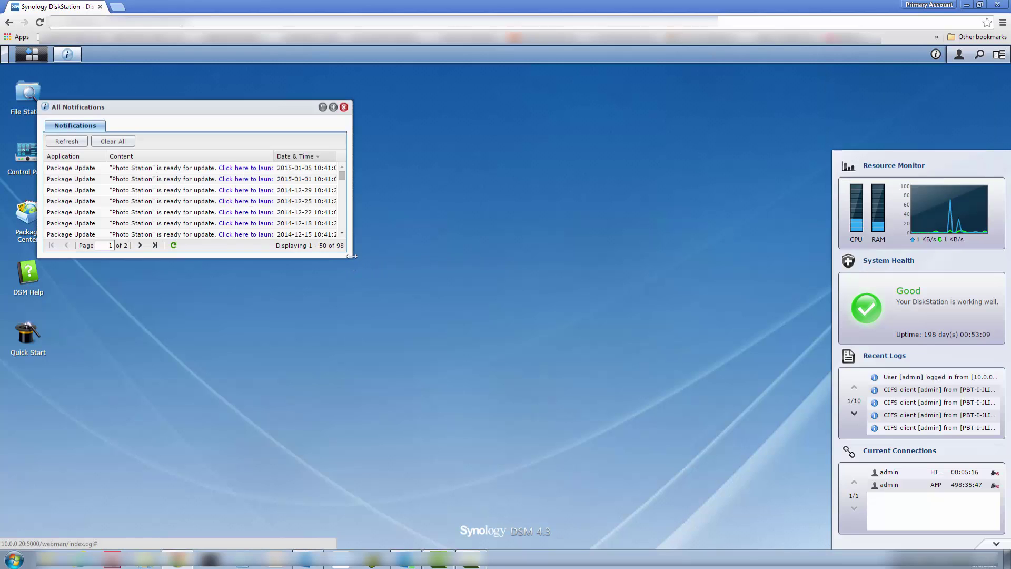
{"action": "left_click_drag", "start_coordinate": [352, 258], "coordinate": [501, 310]}
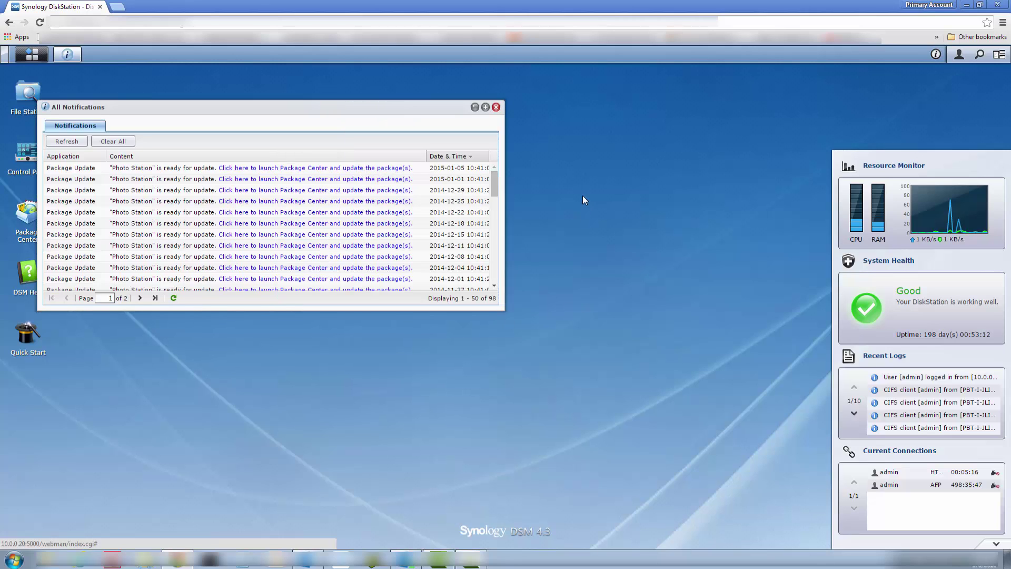
{"action": "left_click", "coordinate": [496, 108]}
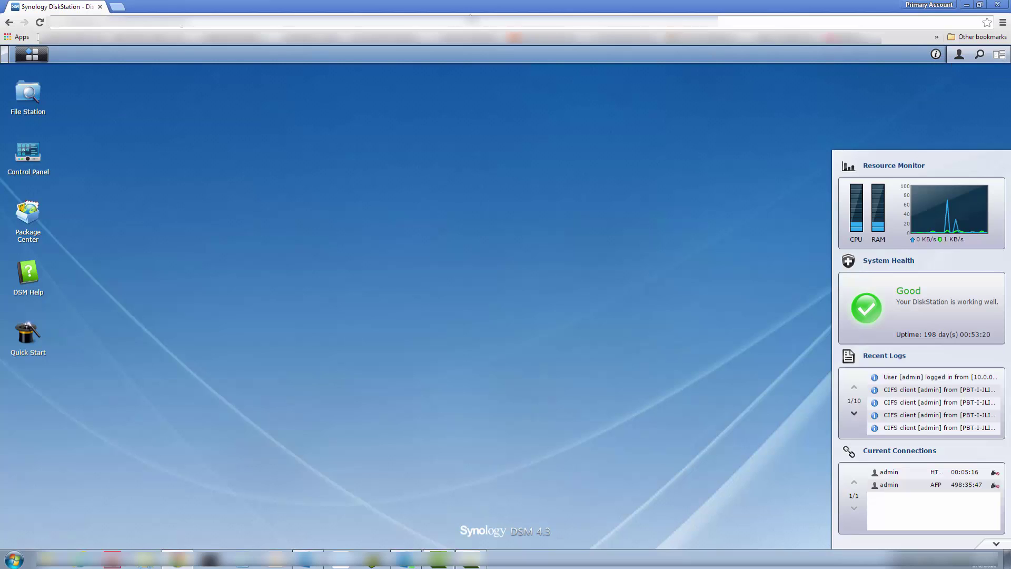
Open Package Center and view the available package updates.
{"action": "left_click", "coordinate": [29, 218]}
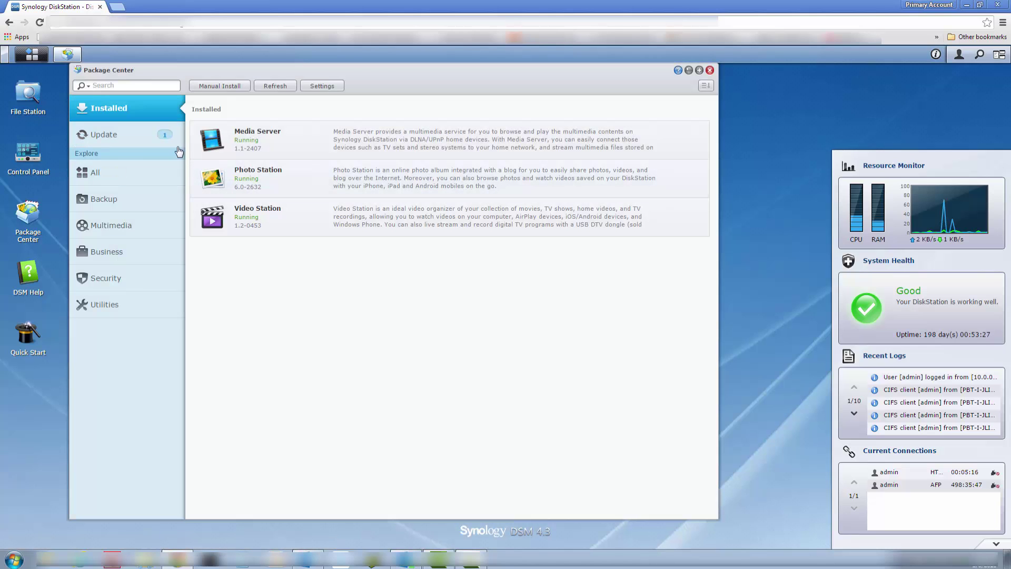
{"action": "left_click", "coordinate": [140, 136]}
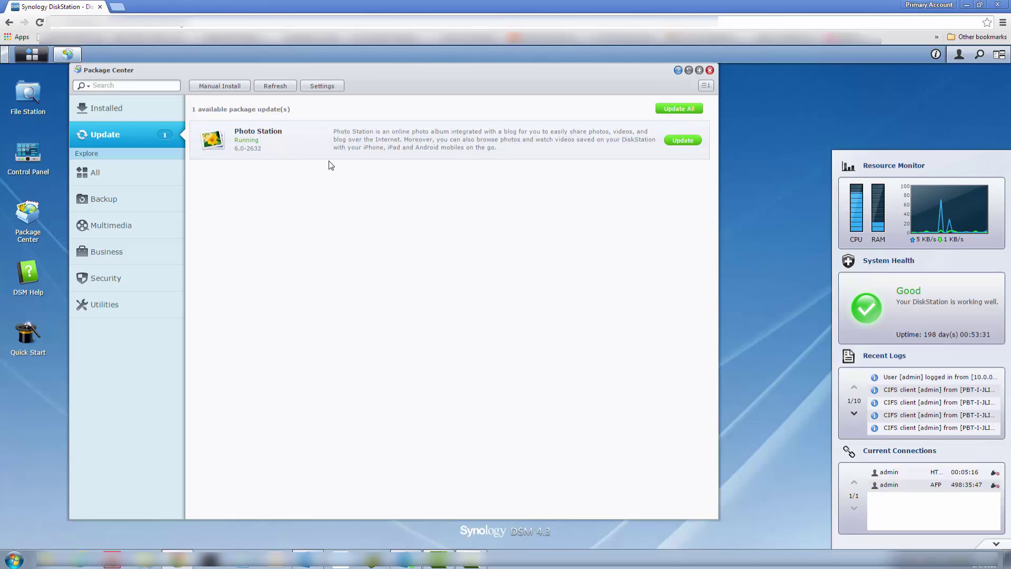
Update the Photo Station package, close Package Center and check the latest system notifications.
{"action": "left_click", "coordinate": [681, 141]}
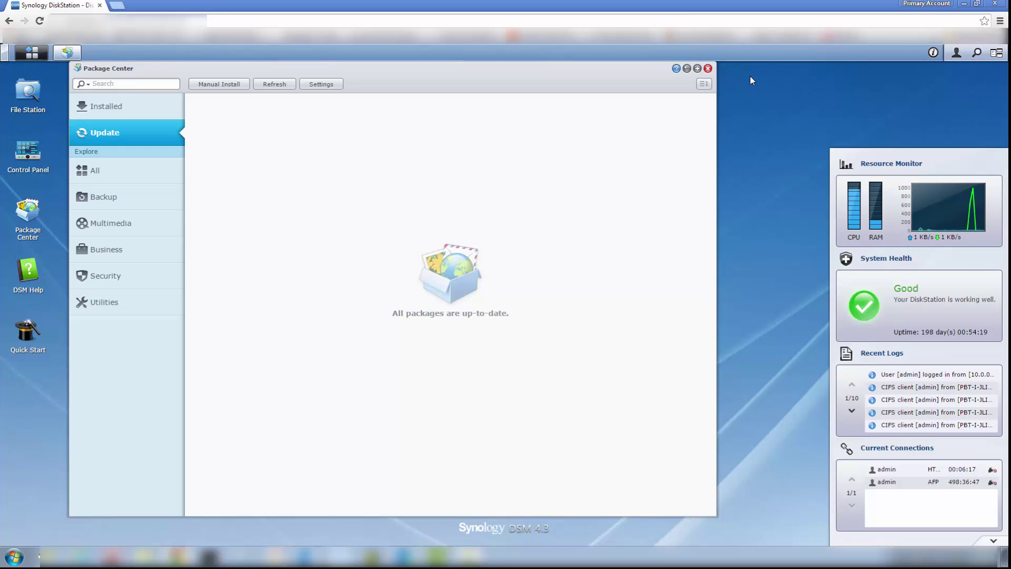
{"action": "left_click", "coordinate": [708, 69]}
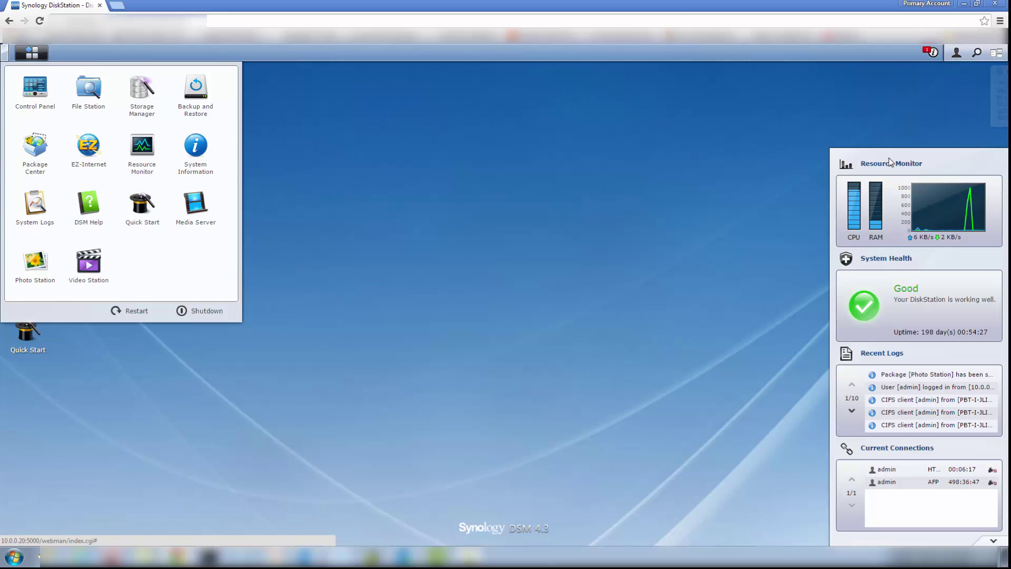
{"action": "left_click", "coordinate": [931, 52]}
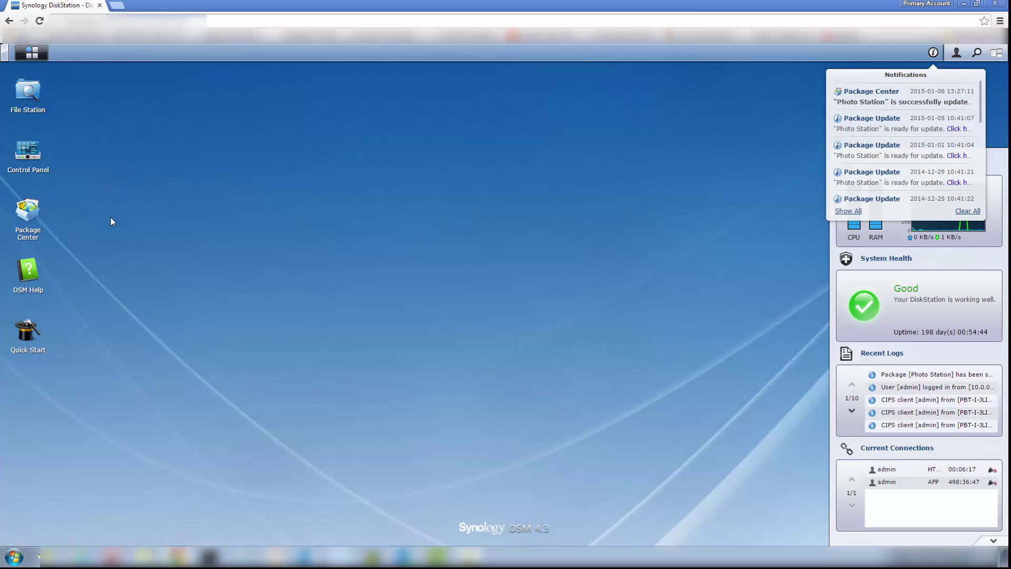
Open DSM Help, look through its online resources and list of help topics, and close it.
{"action": "left_click", "coordinate": [30, 271]}
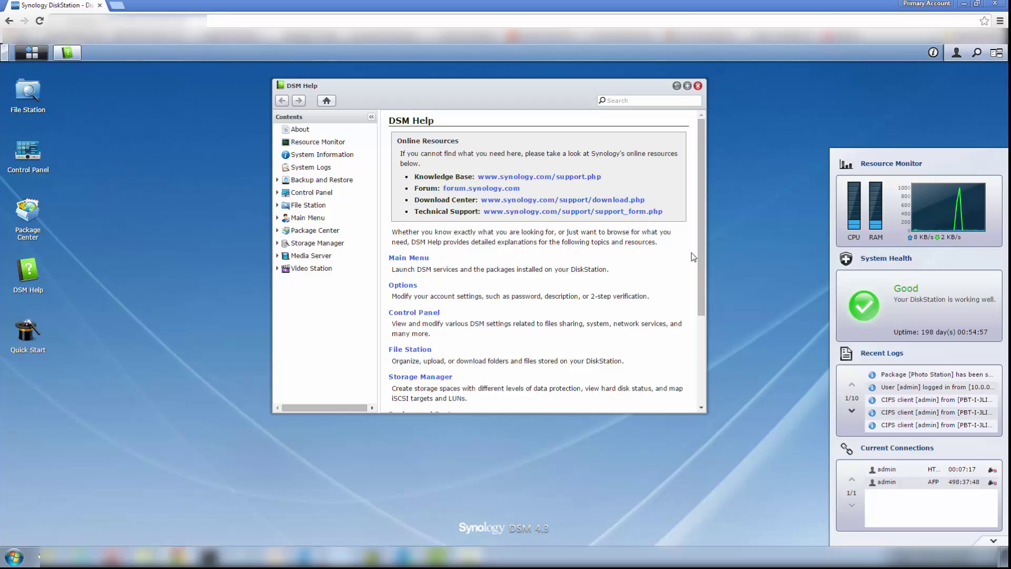
{"action": "left_click_drag", "start_coordinate": [701, 288], "coordinate": [714, 239]}
{"action": "left_click", "coordinate": [699, 86]}
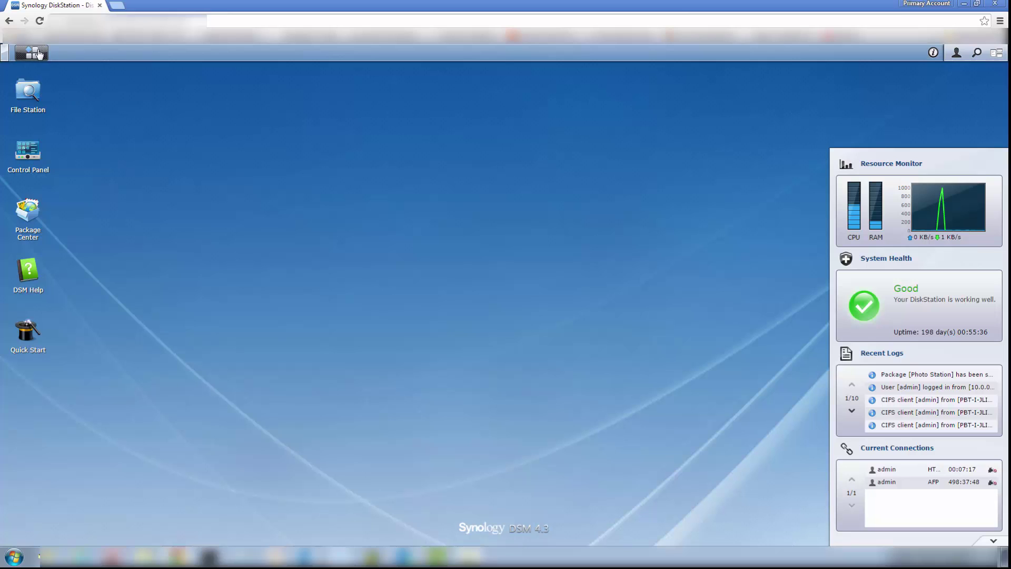
Start the DSM Quick Start Wizard and page through its introduction from Storage Manager to Cloud Service.
{"action": "left_click", "coordinate": [43, 339]}
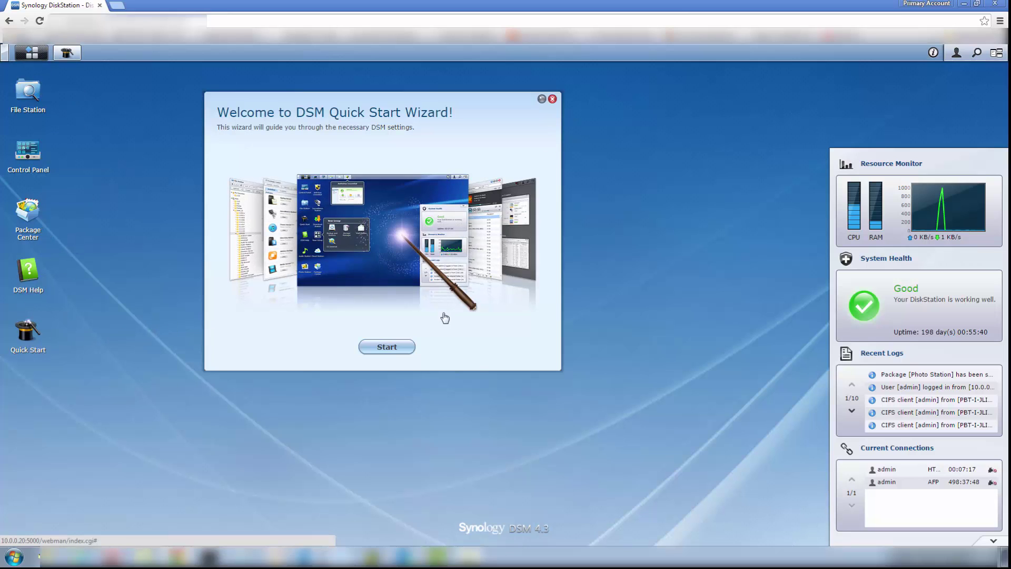
{"action": "left_click", "coordinate": [394, 351]}
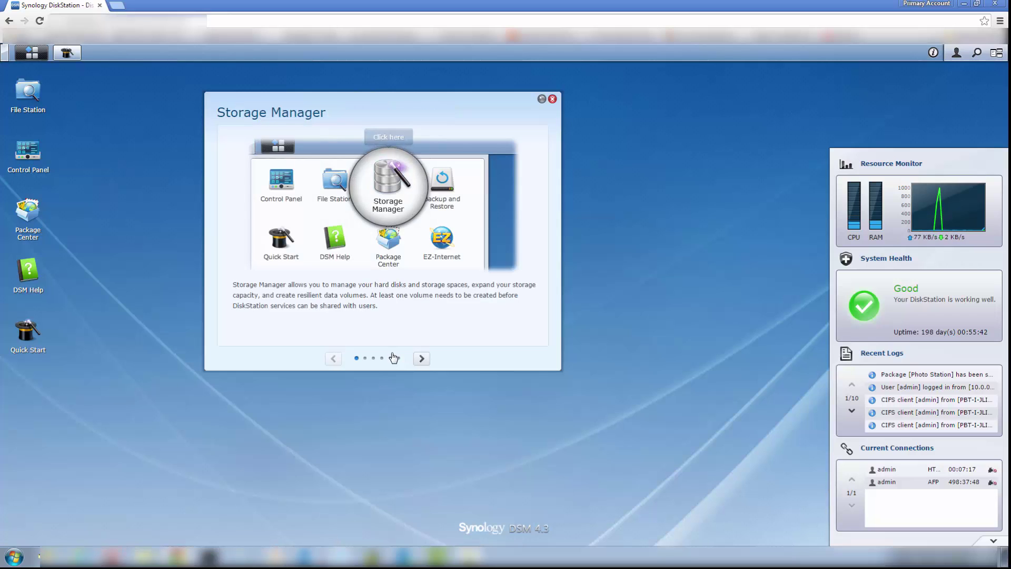
{"action": "left_click", "coordinate": [423, 359]}
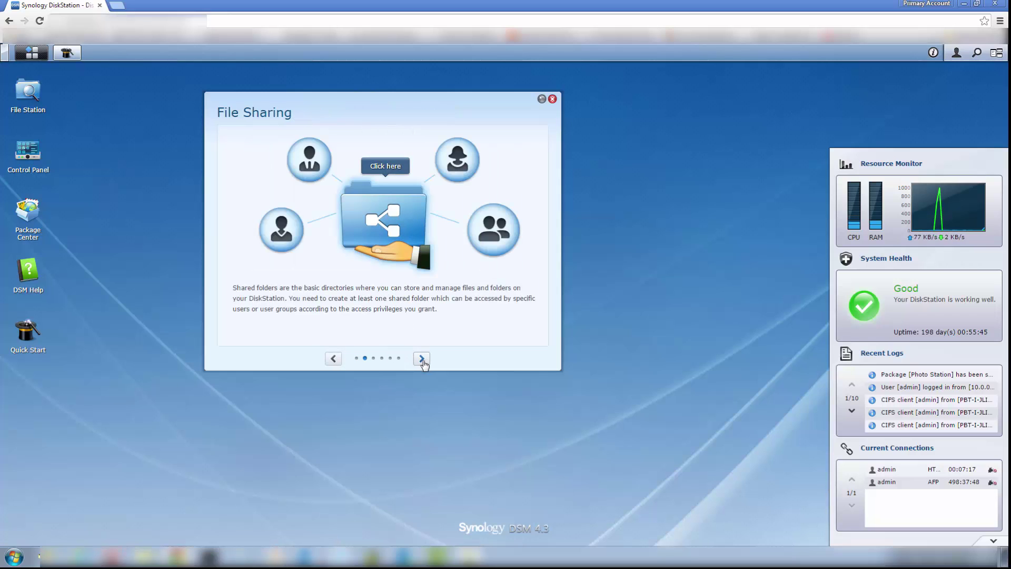
{"action": "left_click", "coordinate": [422, 360]}
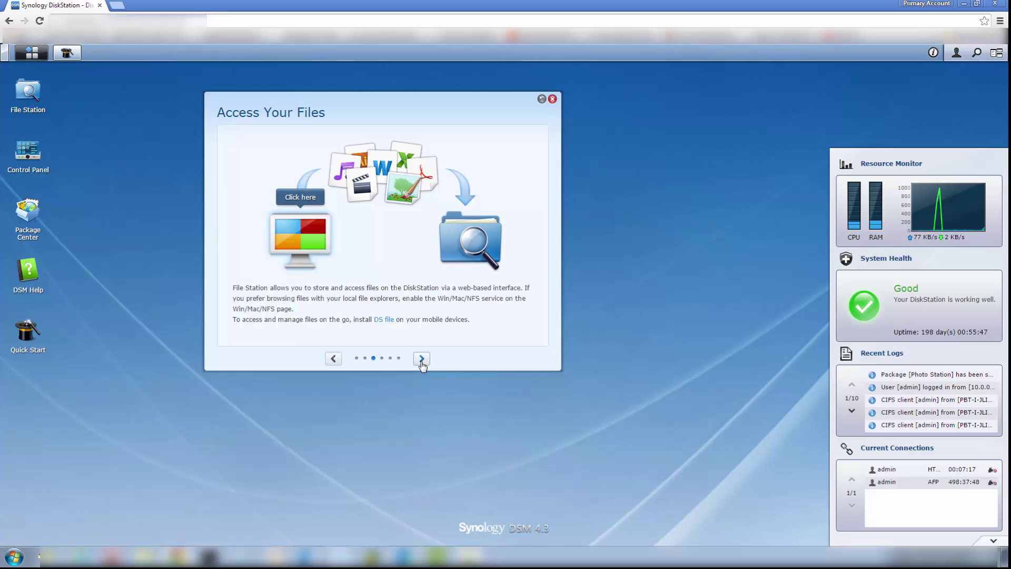
{"action": "left_click", "coordinate": [422, 360]}
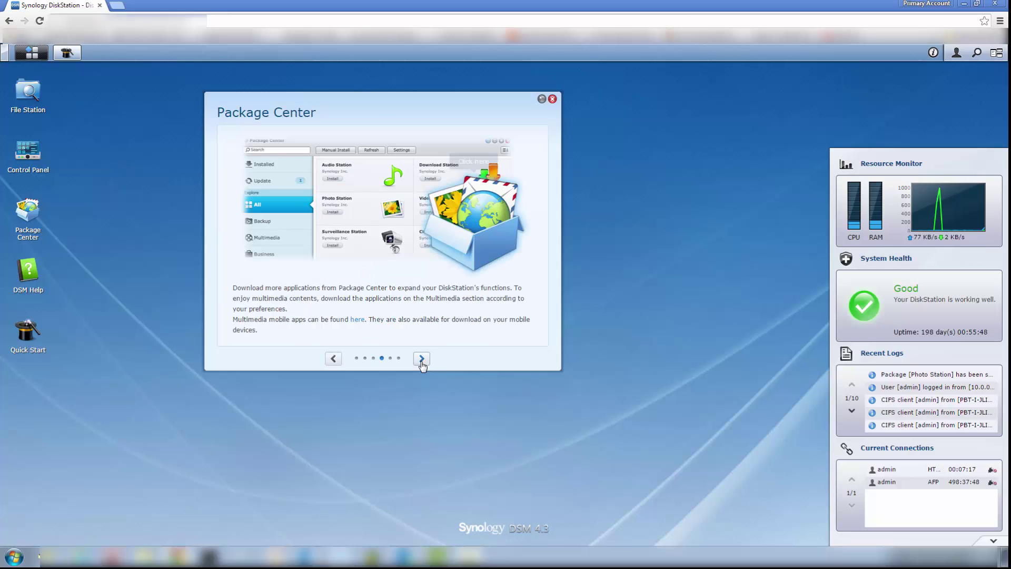
{"action": "left_click", "coordinate": [422, 360]}
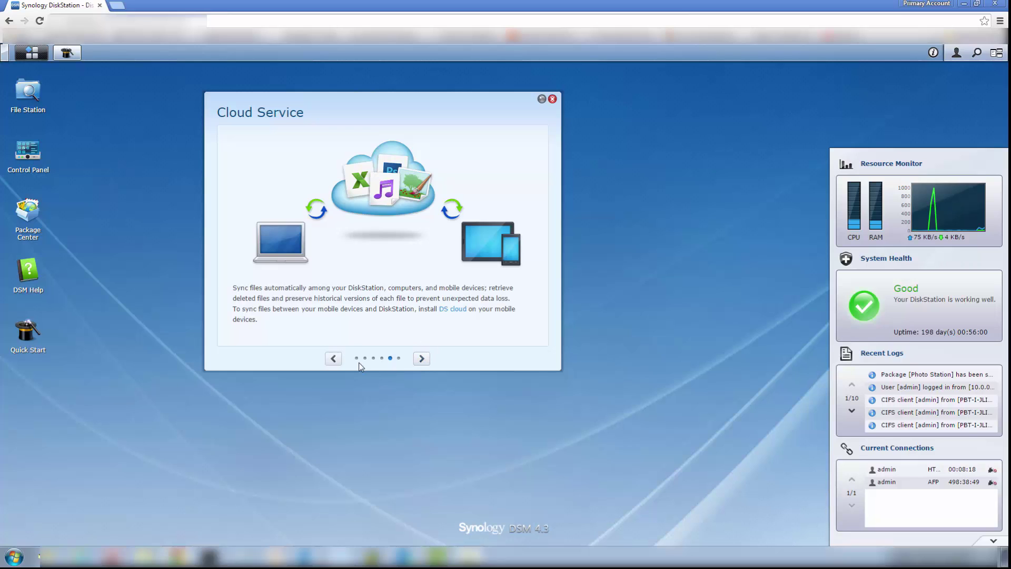
Revisit the wizard's Package Center page, continue to EZ-Internet, and close the wizard without choosing whether it shows at next login.
{"action": "left_click", "coordinate": [334, 358]}
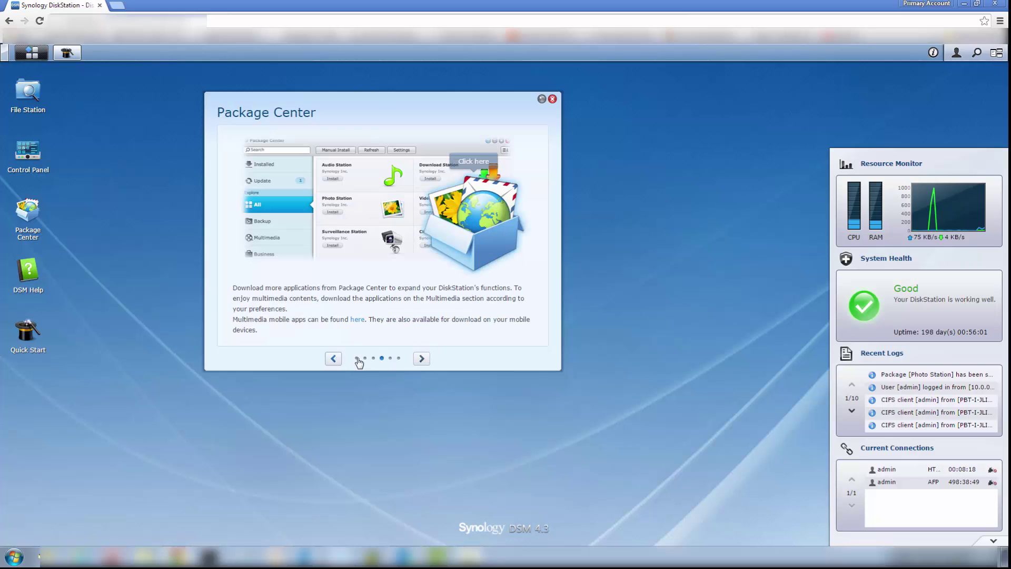
{"action": "left_click", "coordinate": [422, 359]}
{"action": "left_click", "coordinate": [422, 358]}
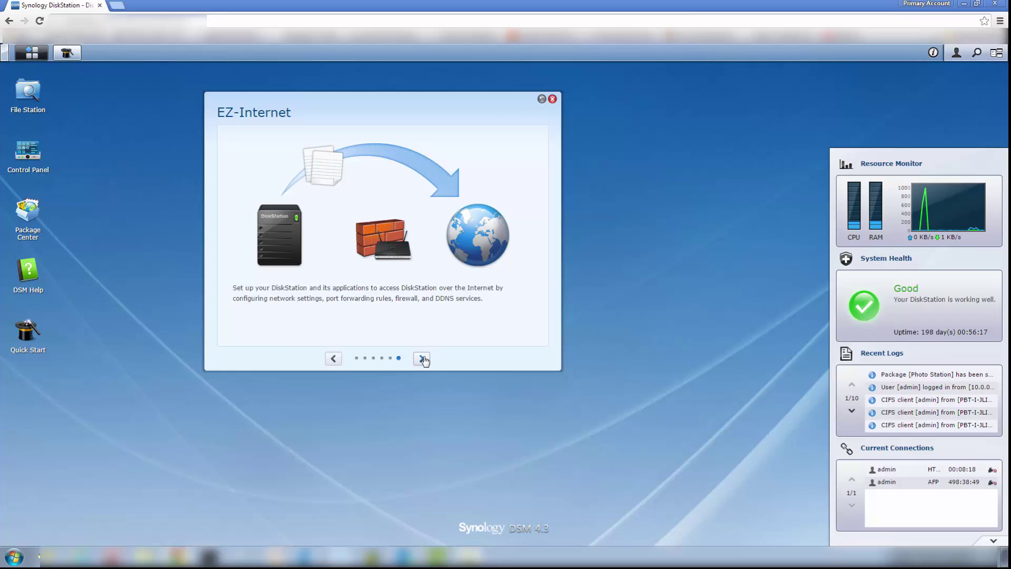
{"action": "left_click", "coordinate": [422, 358]}
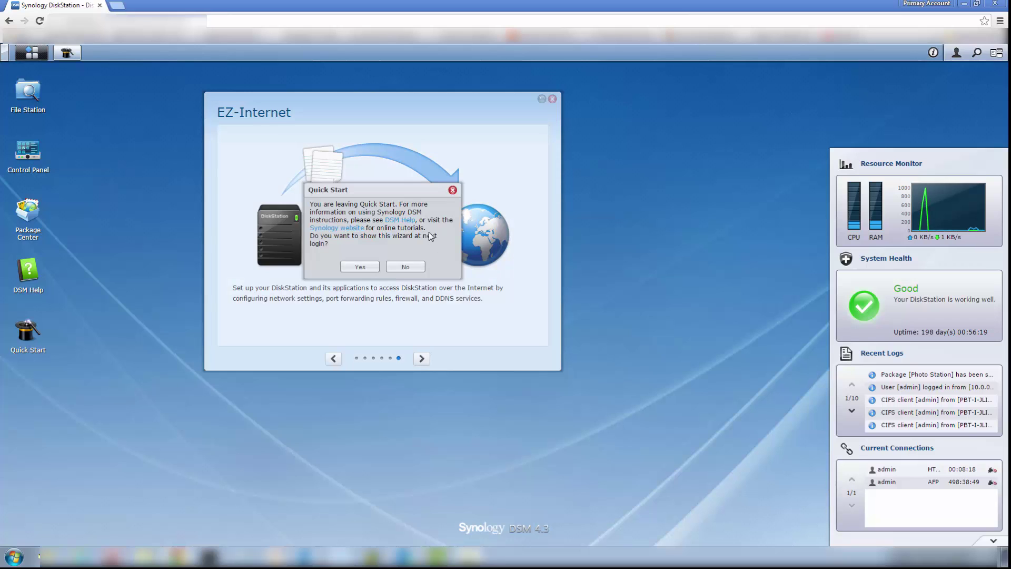
{"action": "left_click", "coordinate": [452, 191]}
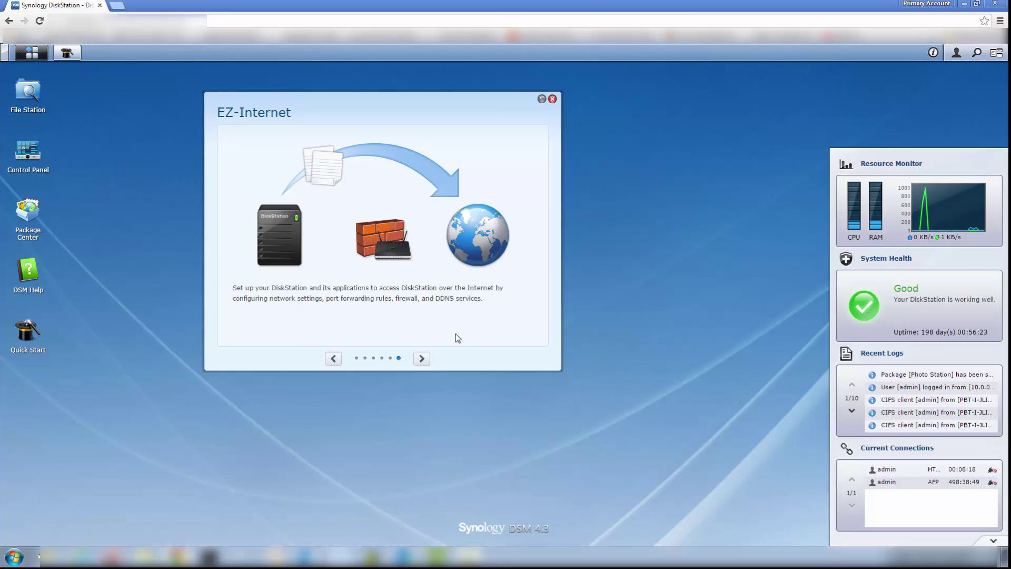
{"action": "left_click", "coordinate": [552, 99]}
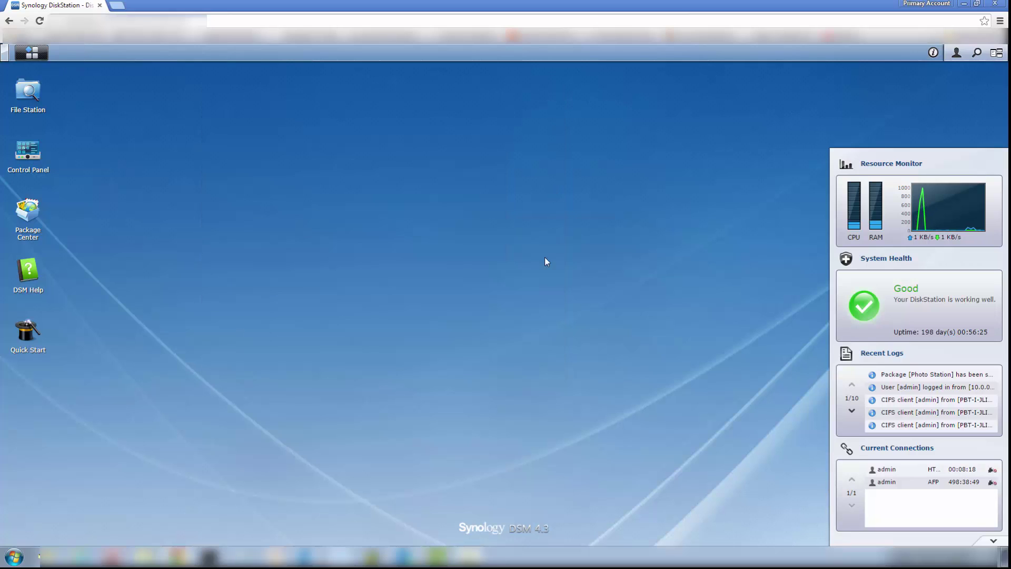